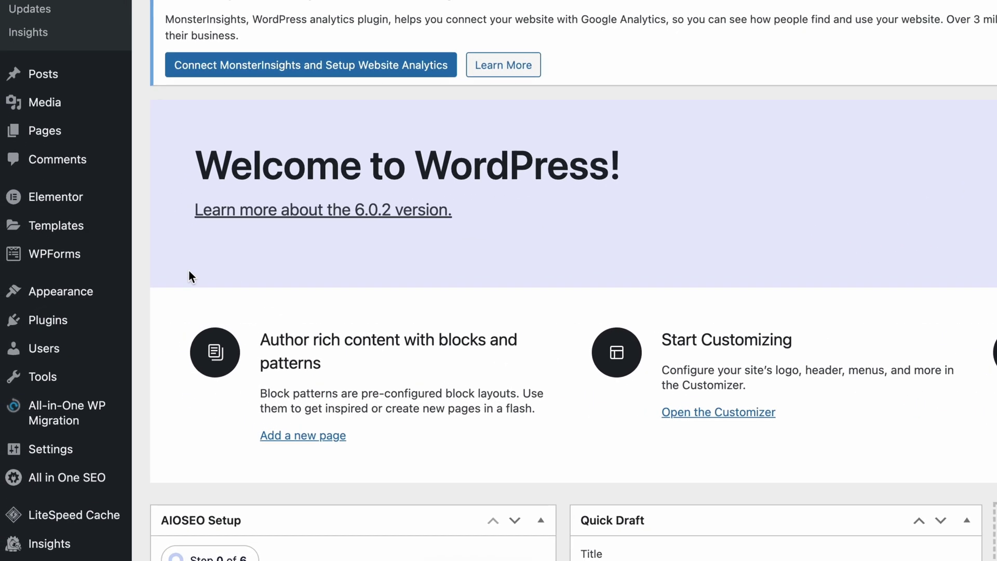
Delete the Twenty Twenty-One theme from its Theme Details in Appearance > Themes.
{"action": "mouse_move", "coordinate": [70, 297]}
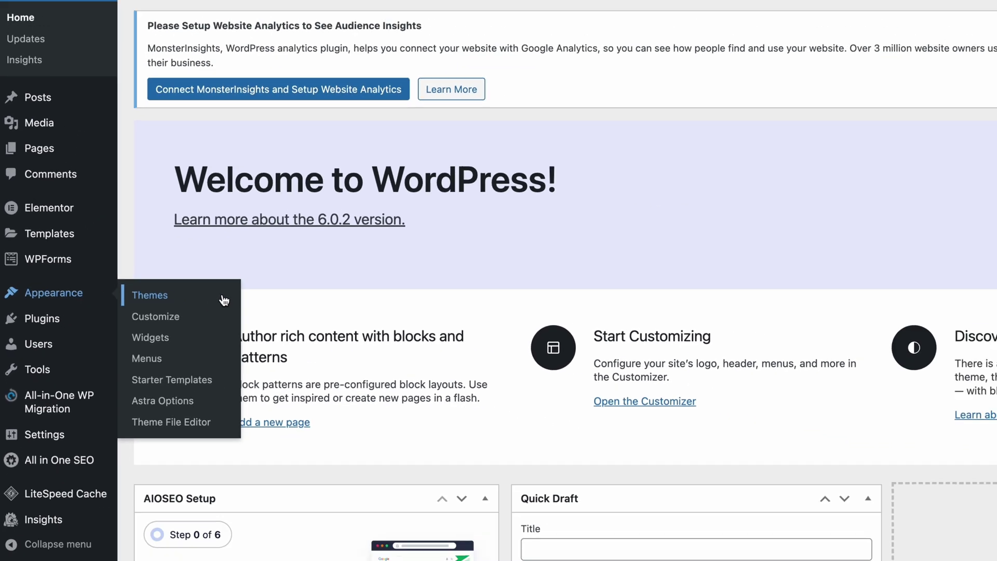
{"action": "left_click", "coordinate": [319, 298]}
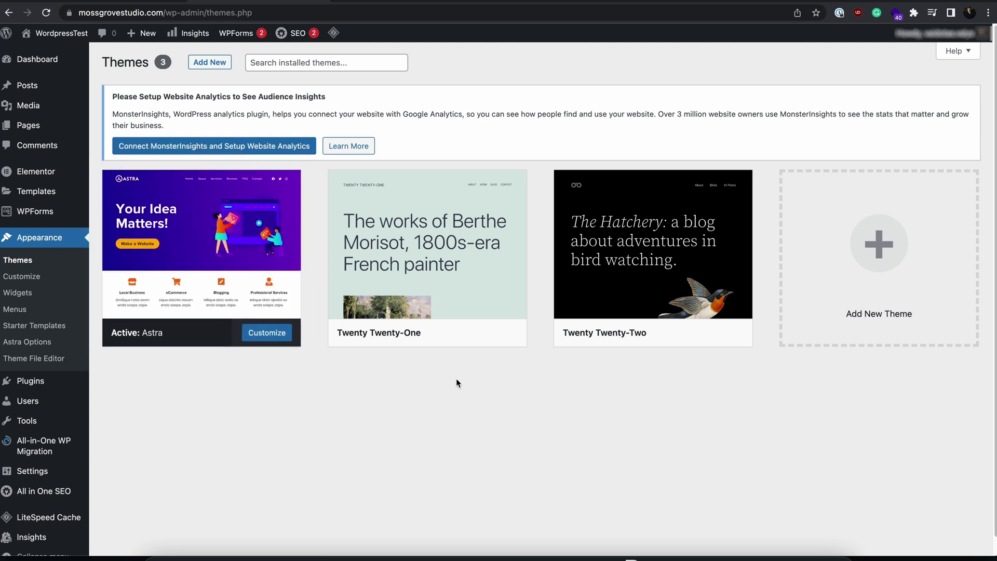
{"action": "mouse_move", "coordinate": [498, 268]}
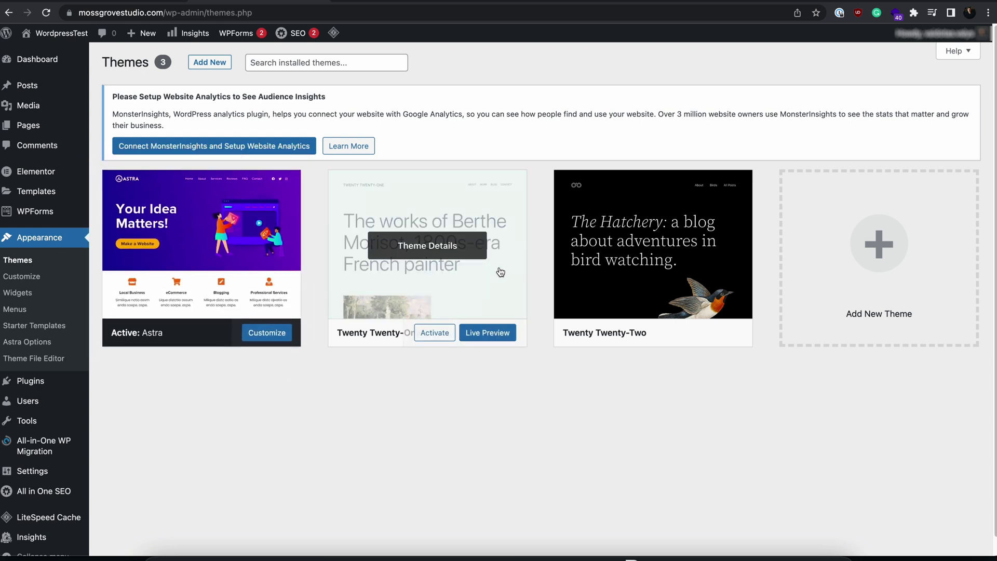
{"action": "left_click", "coordinate": [471, 251]}
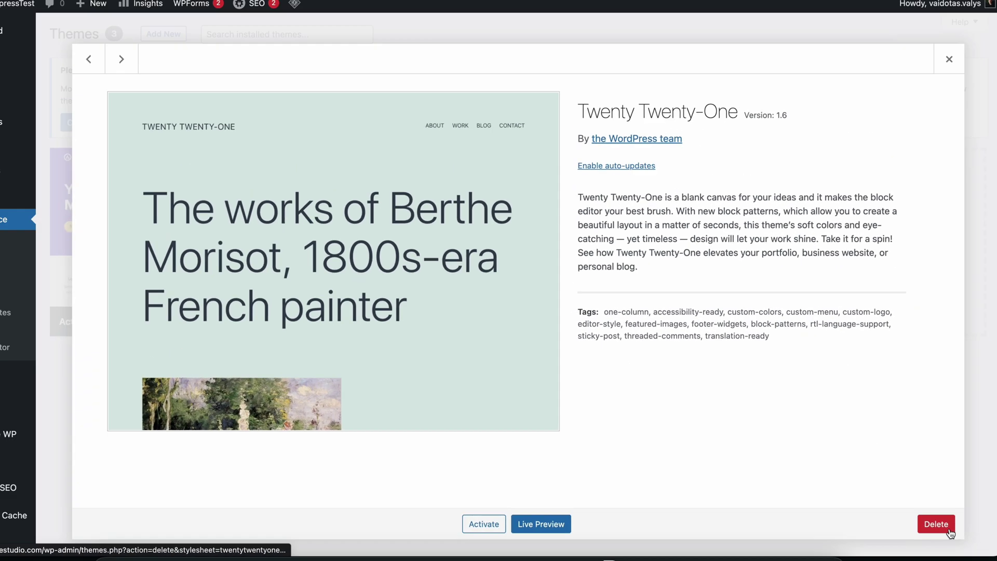
{"action": "left_click", "coordinate": [907, 517]}
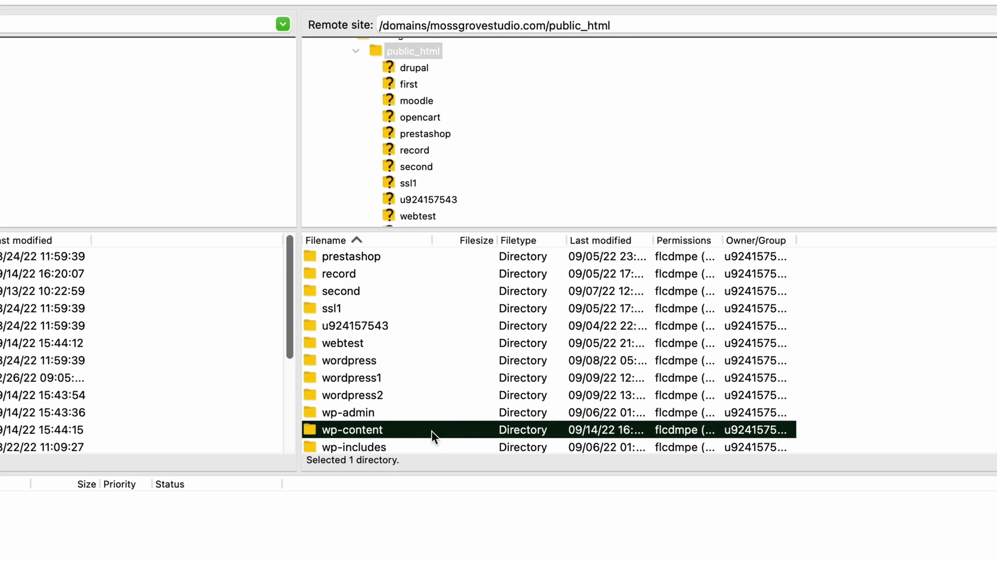
Delete the astra folder from wp-content/themes in FileZilla's remote pane.
{"action": "double_click", "coordinate": [431, 431]}
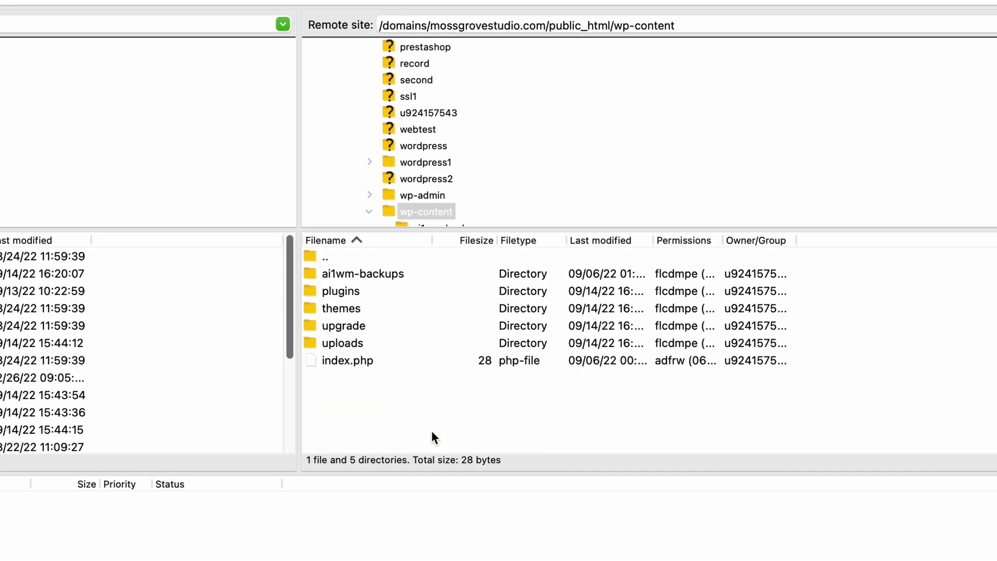
{"action": "double_click", "coordinate": [404, 310]}
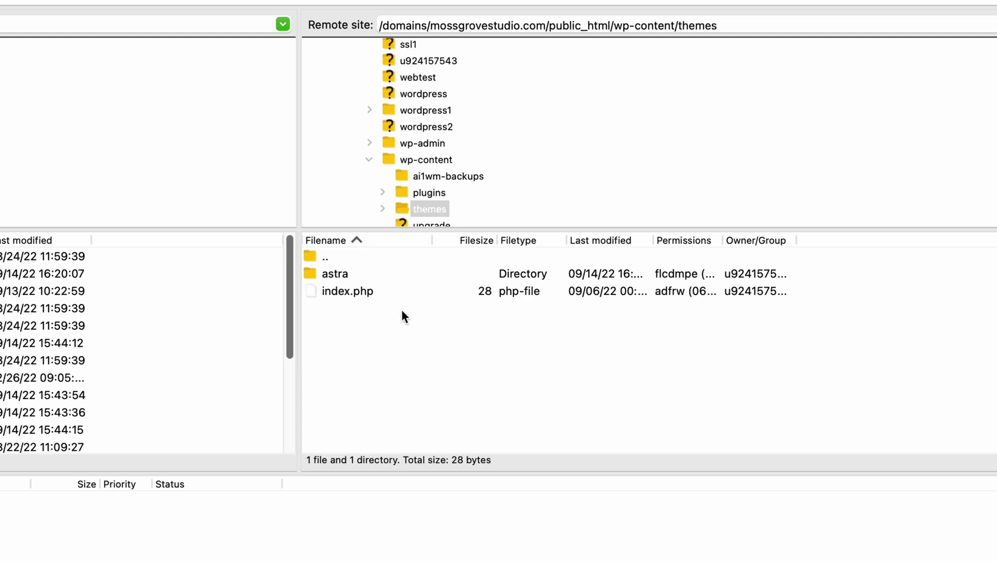
{"action": "left_click", "coordinate": [370, 274]}
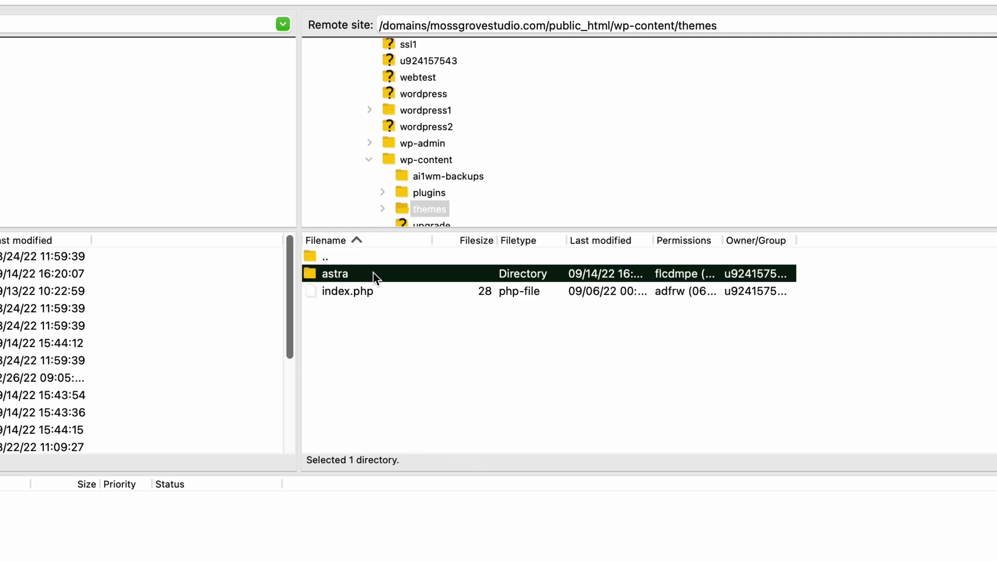
{"action": "right_click", "coordinate": [403, 273]}
{"action": "left_click", "coordinate": [451, 448]}
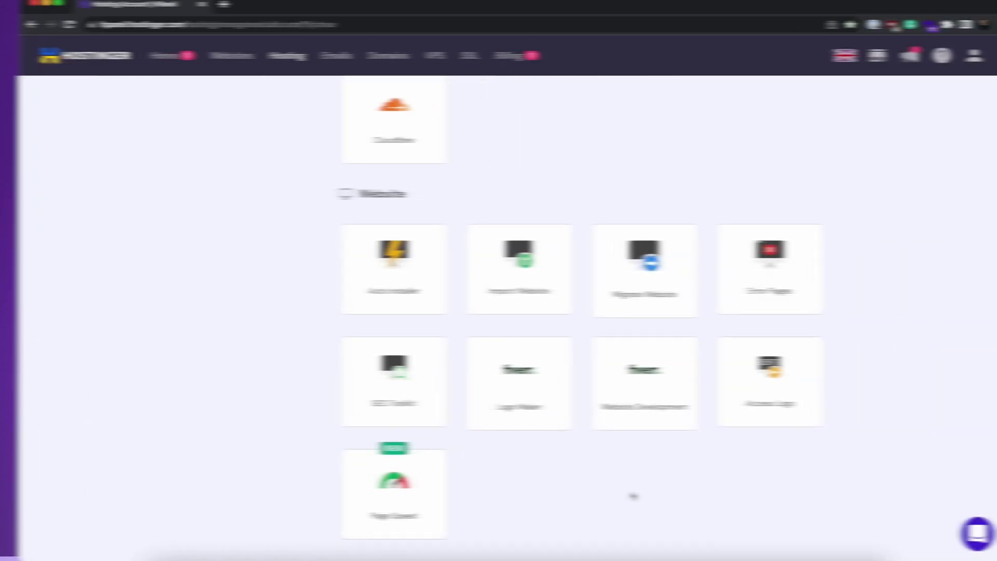
{"action": "scroll", "coordinate": [613, 493], "scroll_direction": "down", "scroll_amount": 6}
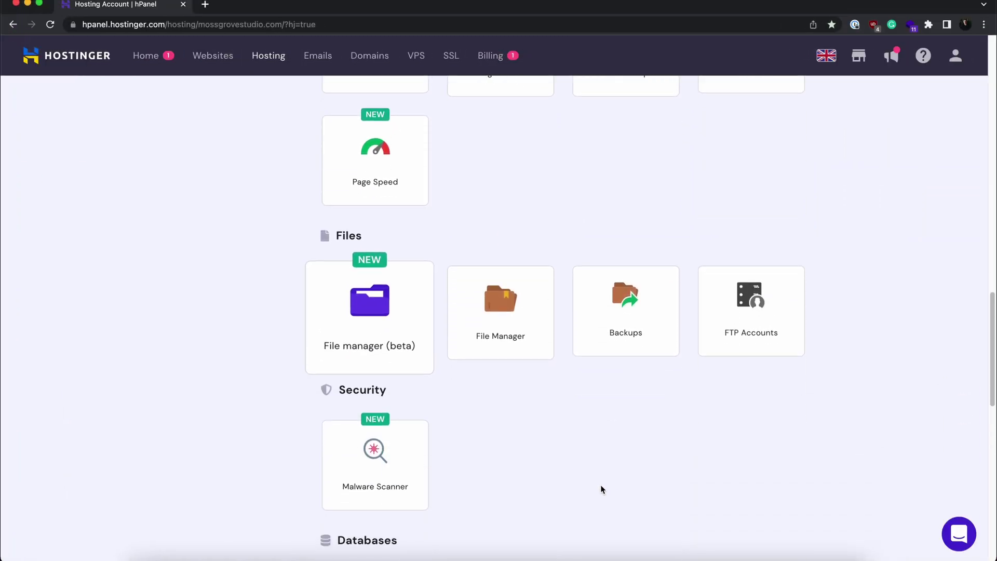
Delete the inspiro folder from public_html/wp-content/themes using hPanel's File Manager.
{"action": "left_click", "coordinate": [407, 318]}
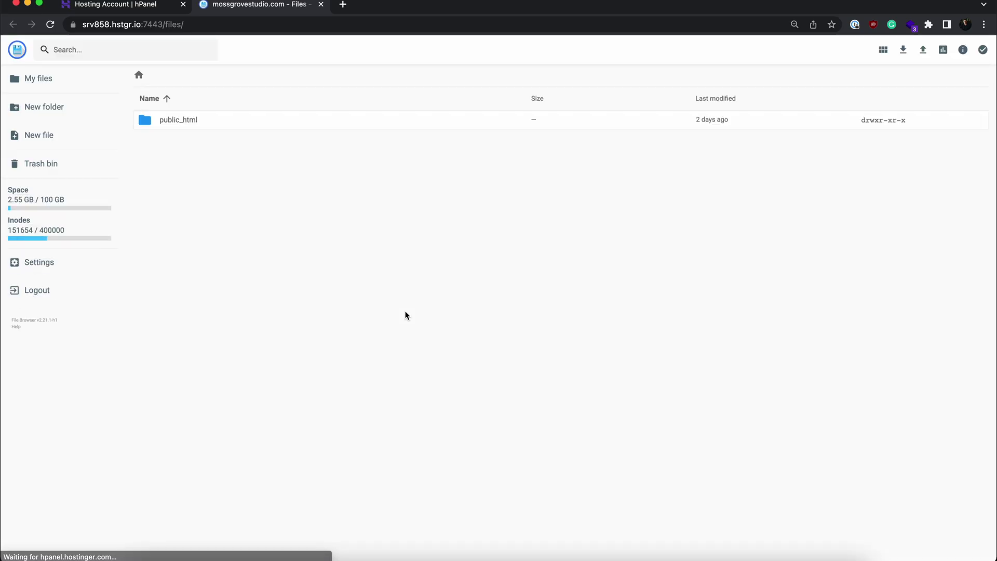
{"action": "double_click", "coordinate": [343, 120]}
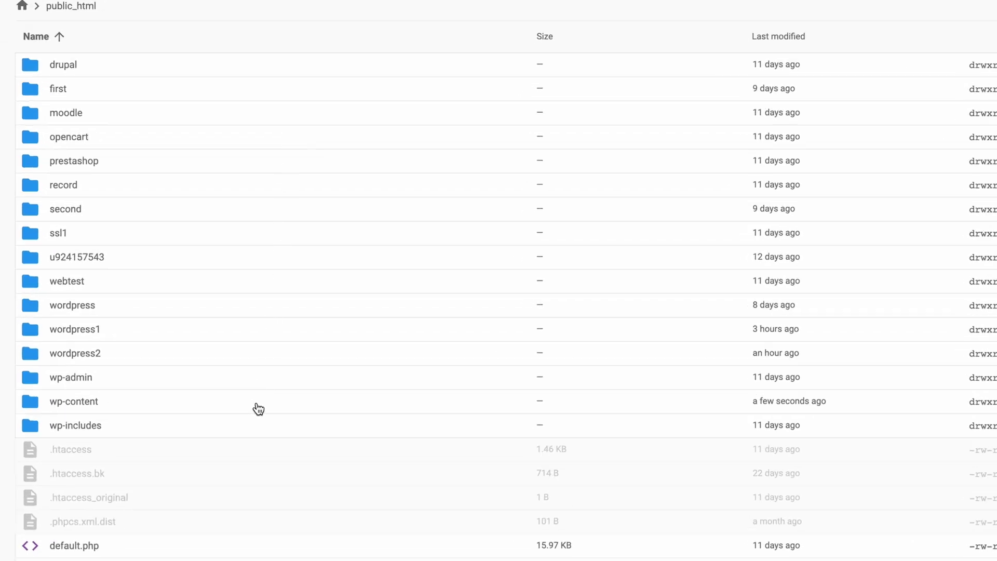
{"action": "double_click", "coordinate": [257, 406]}
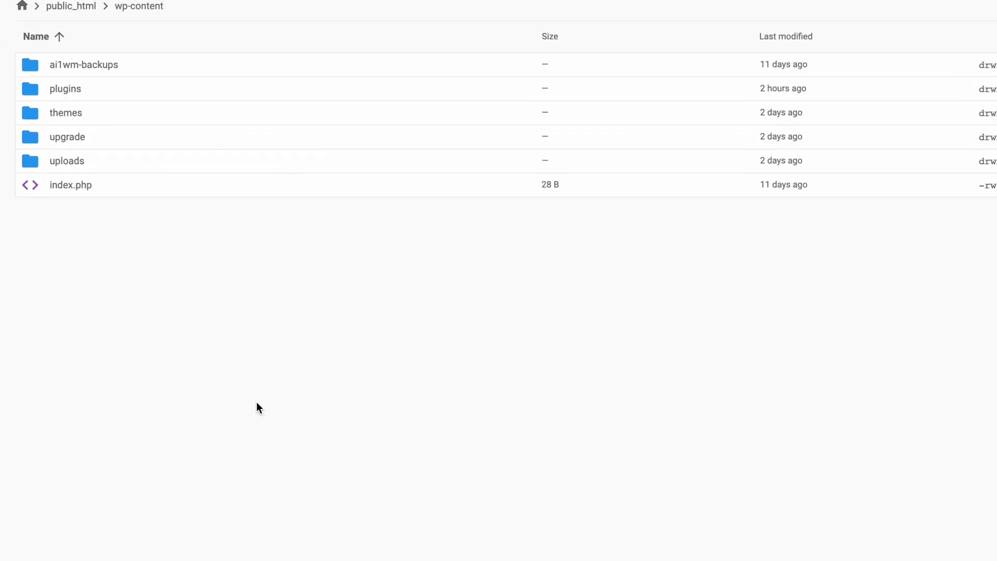
{"action": "left_click", "coordinate": [273, 119]}
{"action": "double_click", "coordinate": [274, 120]}
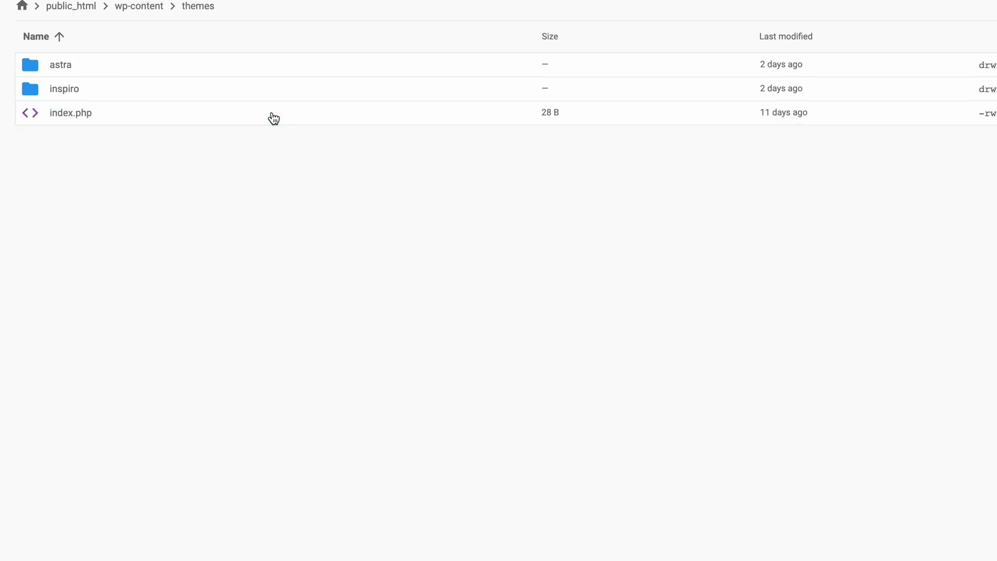
{"action": "left_click", "coordinate": [271, 97]}
{"action": "right_click", "coordinate": [270, 96]}
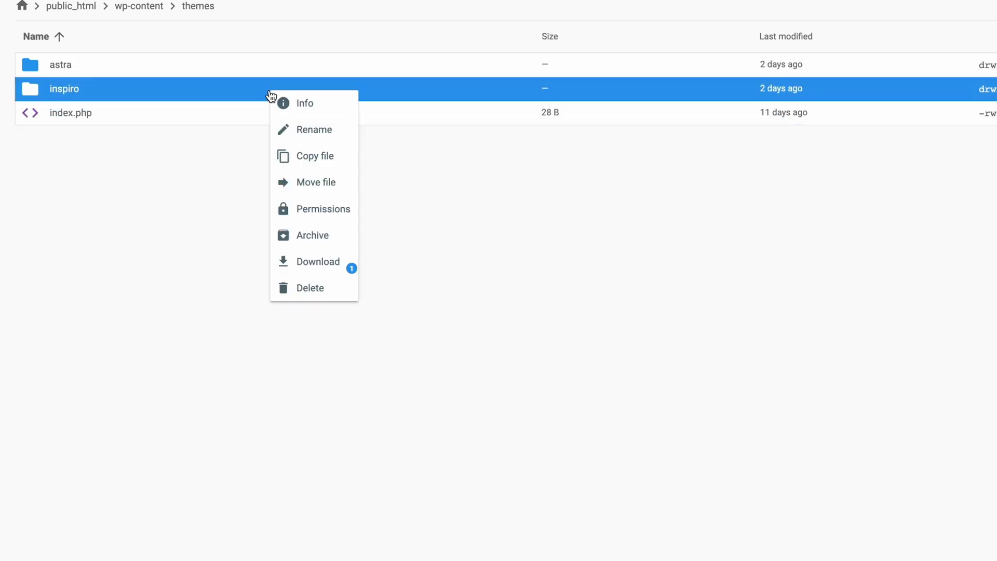
{"action": "left_click", "coordinate": [310, 290]}
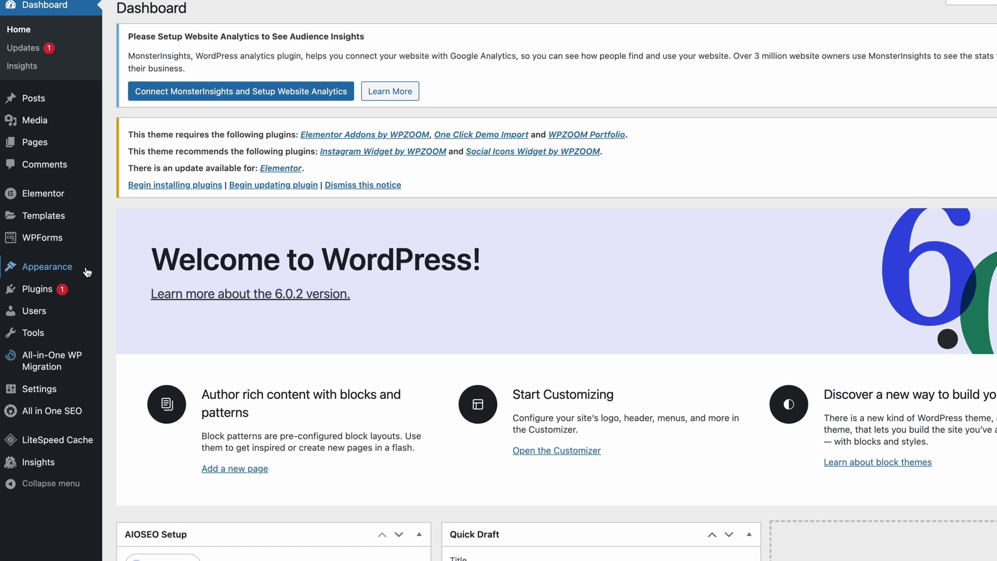
Expand Inactive widgets in the widgets editor and delete the Gallery widget.
{"action": "mouse_move", "coordinate": [78, 266]}
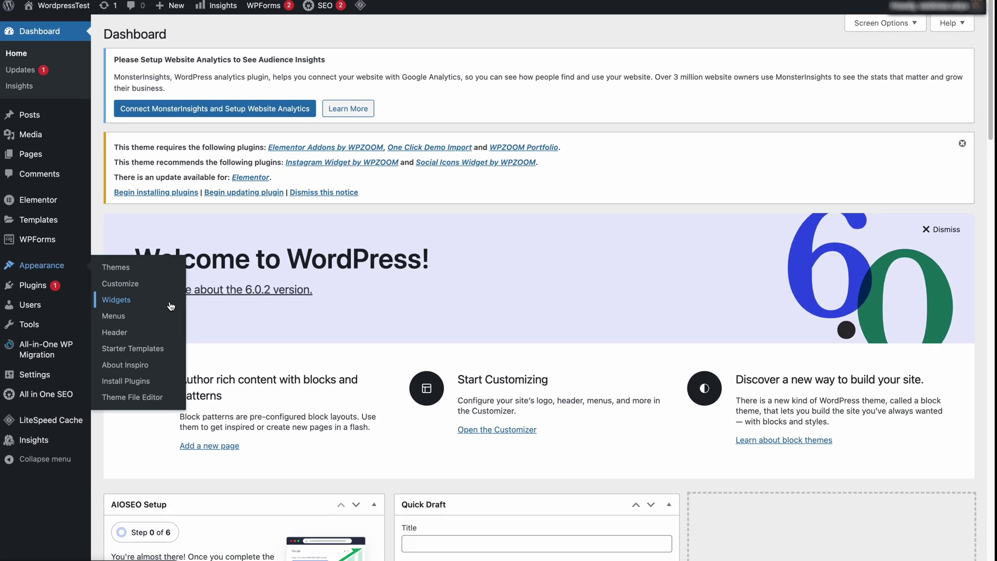
{"action": "left_click", "coordinate": [252, 328]}
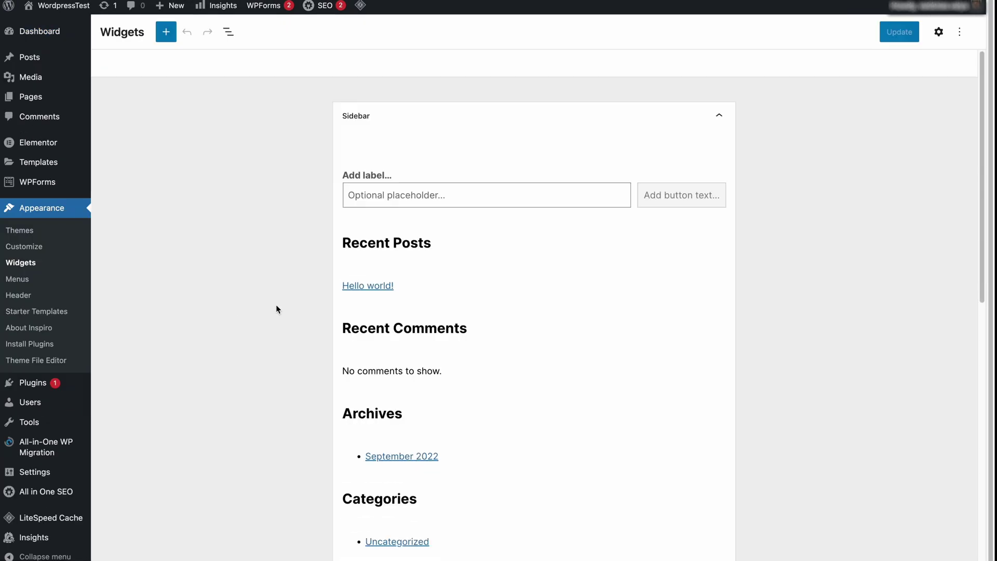
{"action": "scroll", "coordinate": [285, 310], "scroll_direction": "down", "scroll_amount": 10}
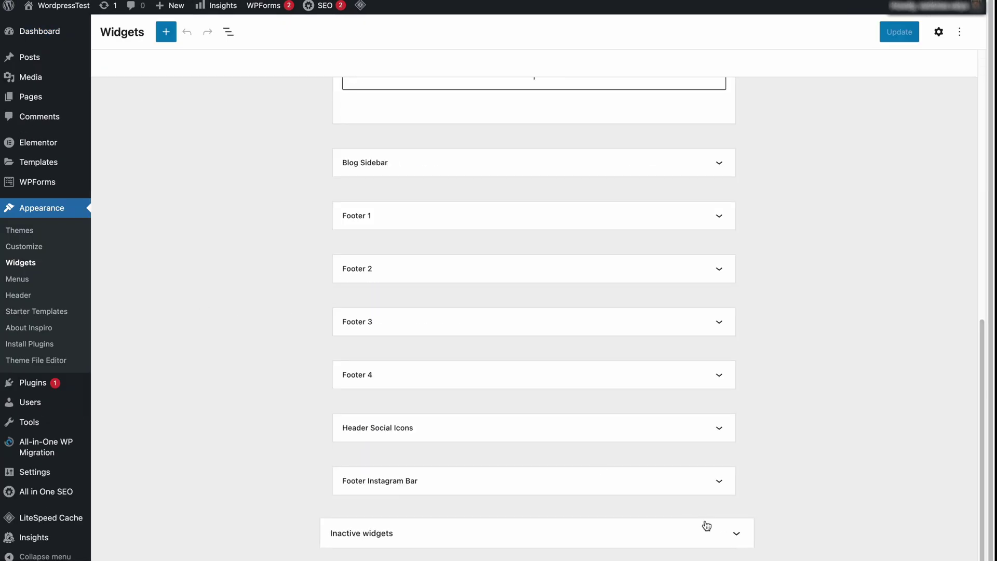
{"action": "left_click", "coordinate": [722, 535]}
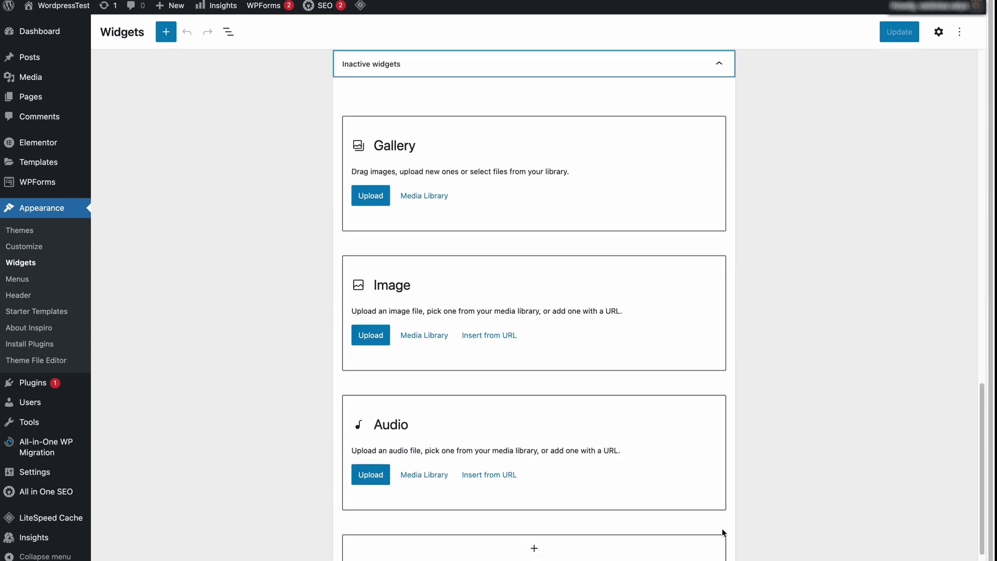
{"action": "left_click", "coordinate": [650, 194]}
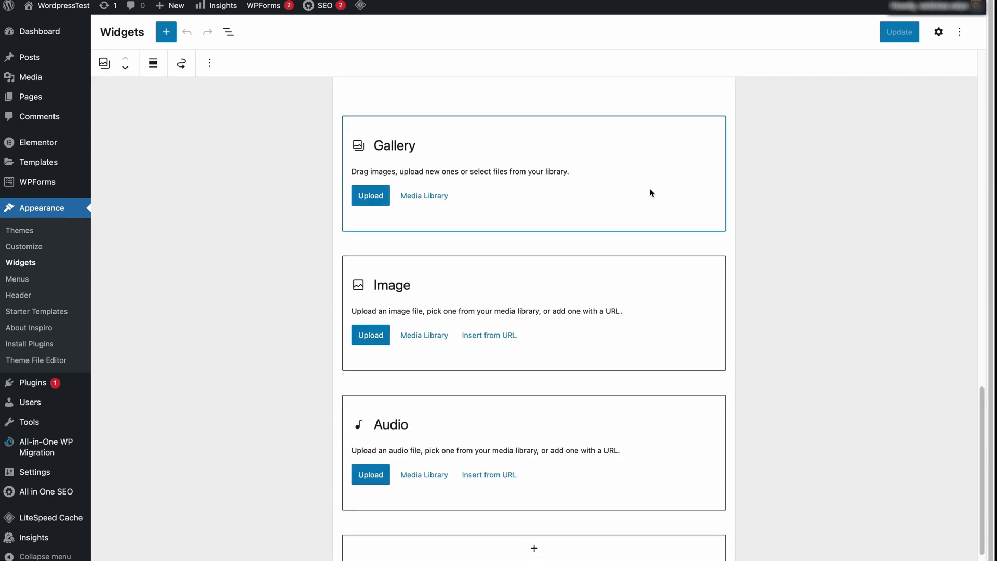
{"action": "key", "text": "Delete"}
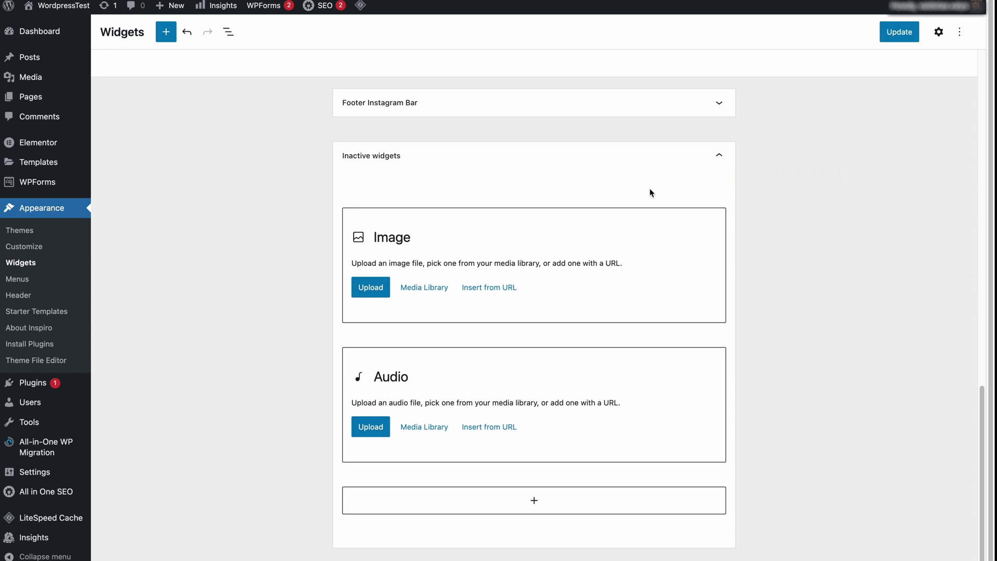
Remove the Image widget, leaving only Audio, and save with Update.
{"action": "left_click", "coordinate": [656, 233]}
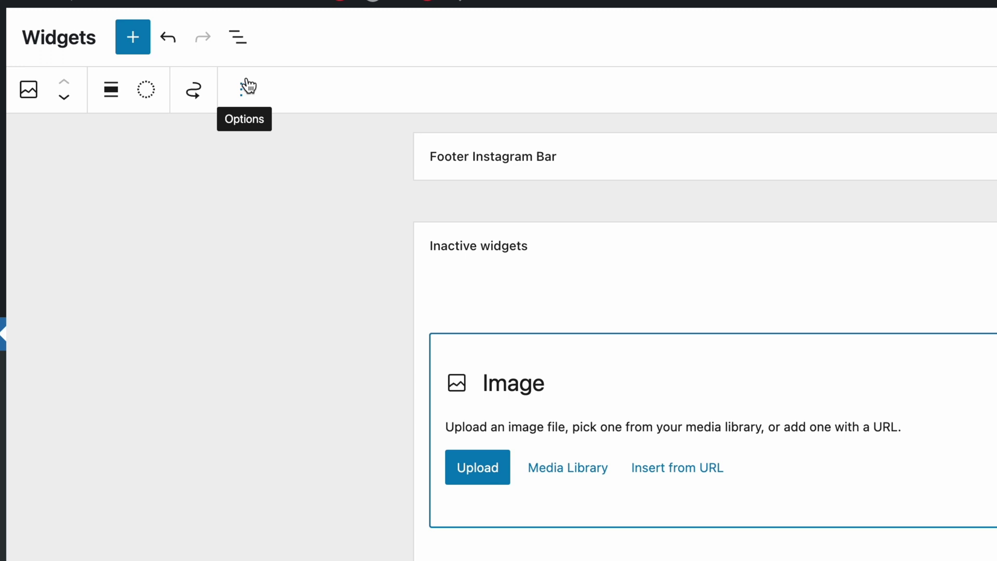
{"action": "left_click", "coordinate": [248, 86]}
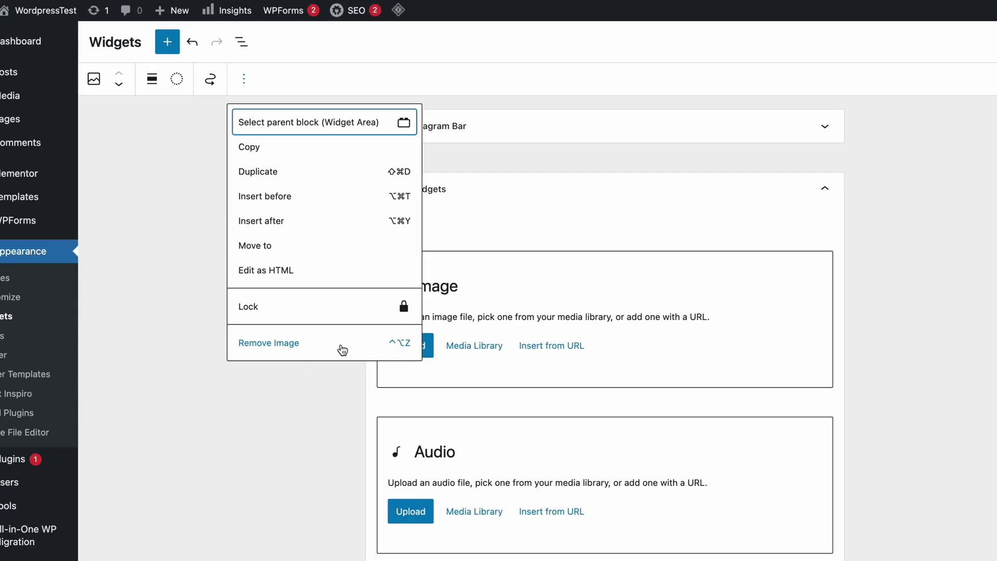
{"action": "left_click", "coordinate": [380, 472]}
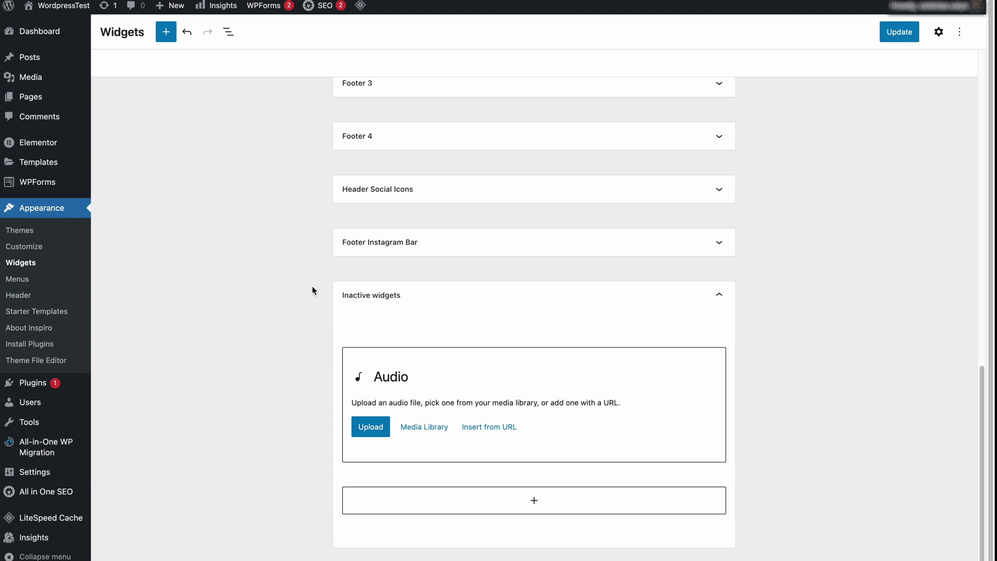
{"action": "left_click", "coordinate": [887, 40]}
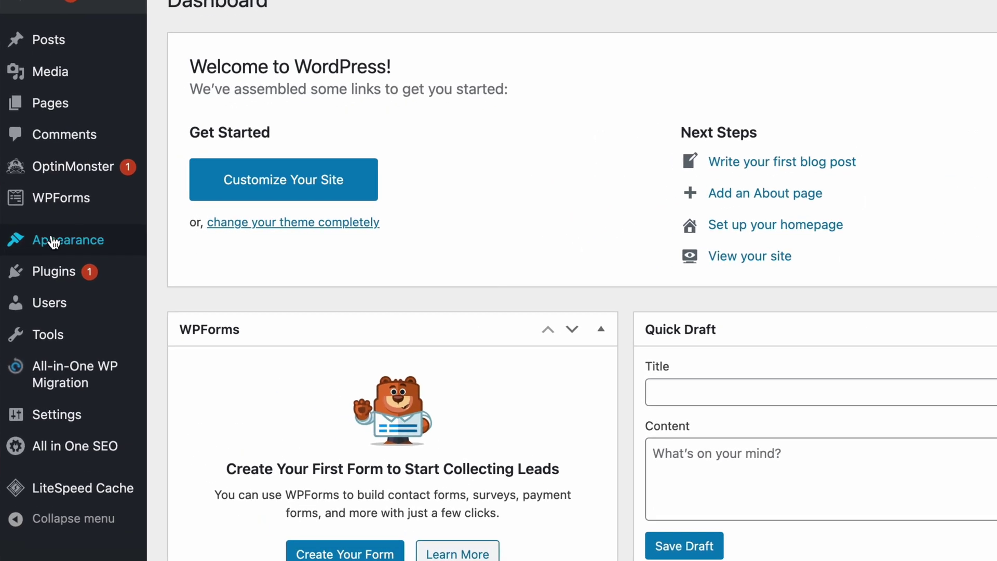
Insert a Navigation Menu widget into the Blog Sidebar, set to display Main Menu.
{"action": "mouse_move", "coordinate": [51, 241]}
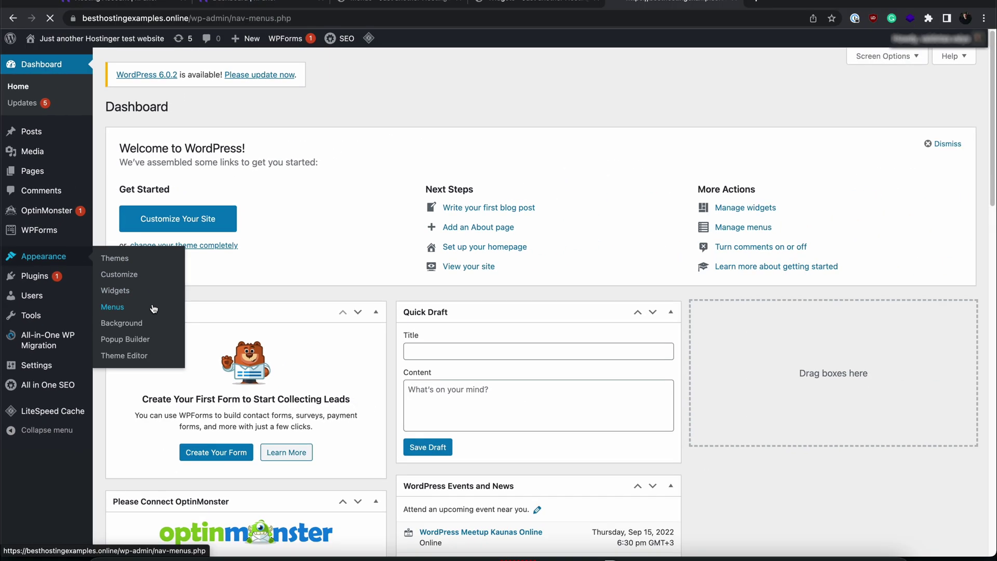
{"action": "left_click", "coordinate": [187, 321]}
{"action": "scroll", "coordinate": [712, 321], "scroll_direction": "down", "scroll_amount": 3}
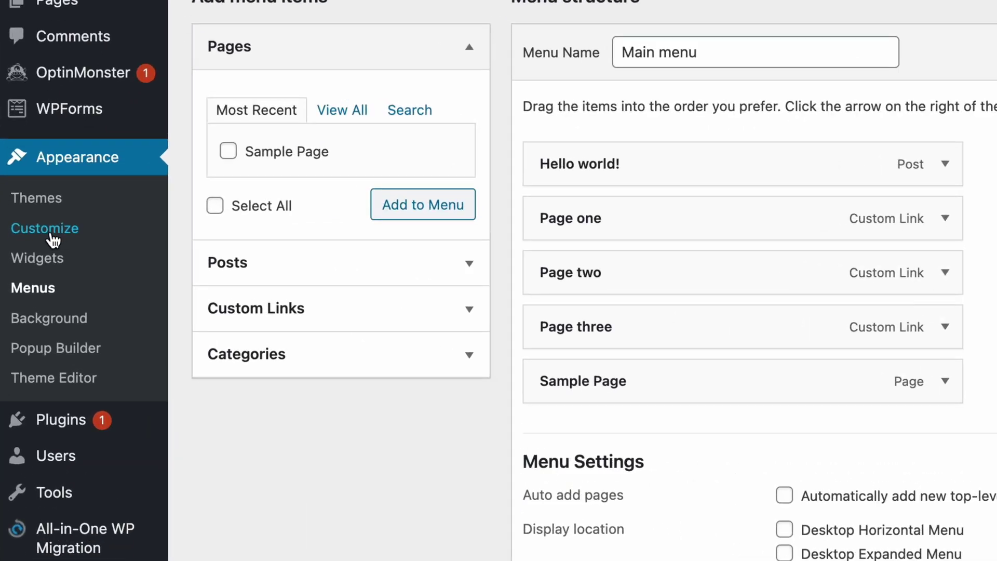
{"action": "left_click", "coordinate": [24, 264]}
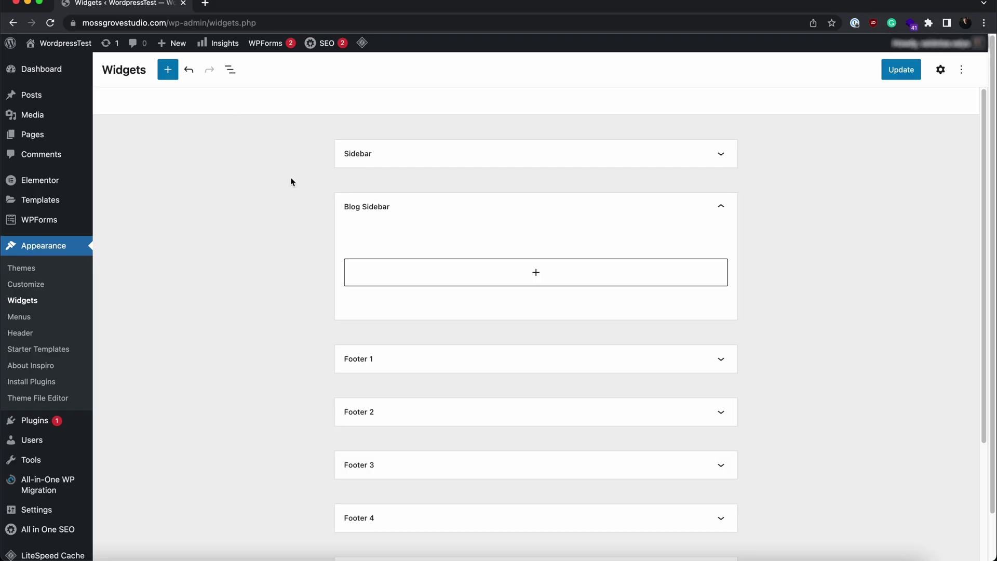
{"action": "left_click", "coordinate": [473, 269]}
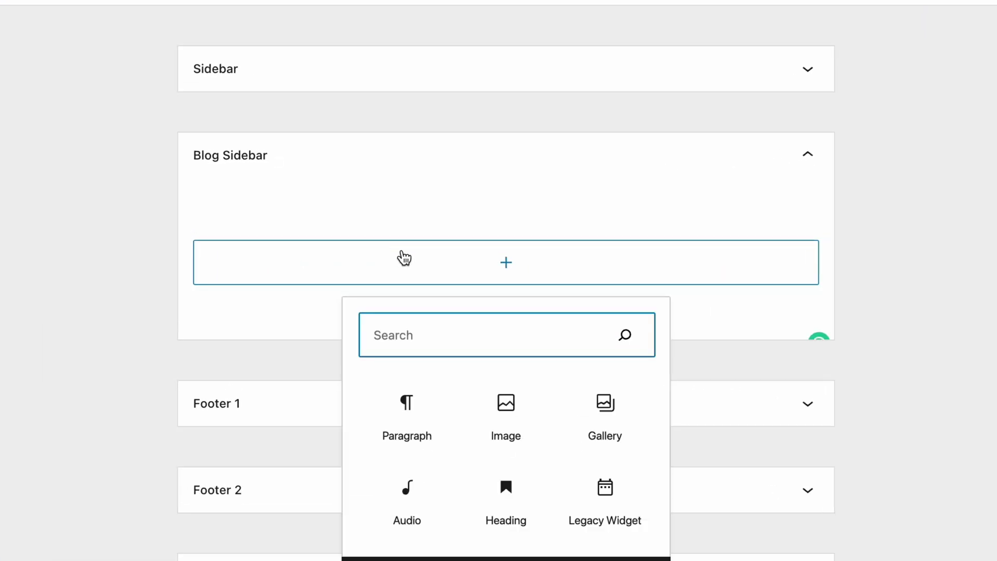
{"action": "type", "text": "navigation"}
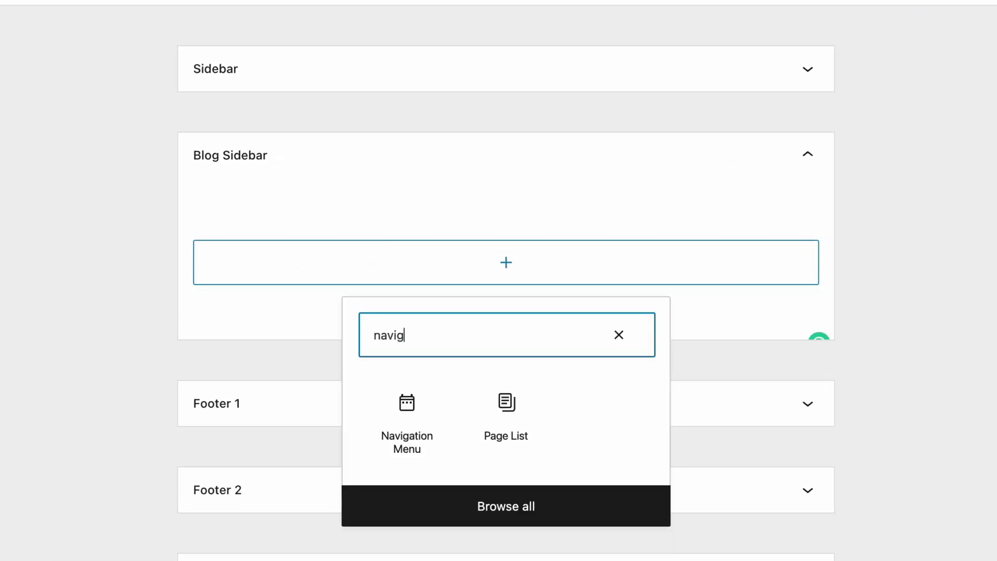
{"action": "left_click", "coordinate": [407, 415]}
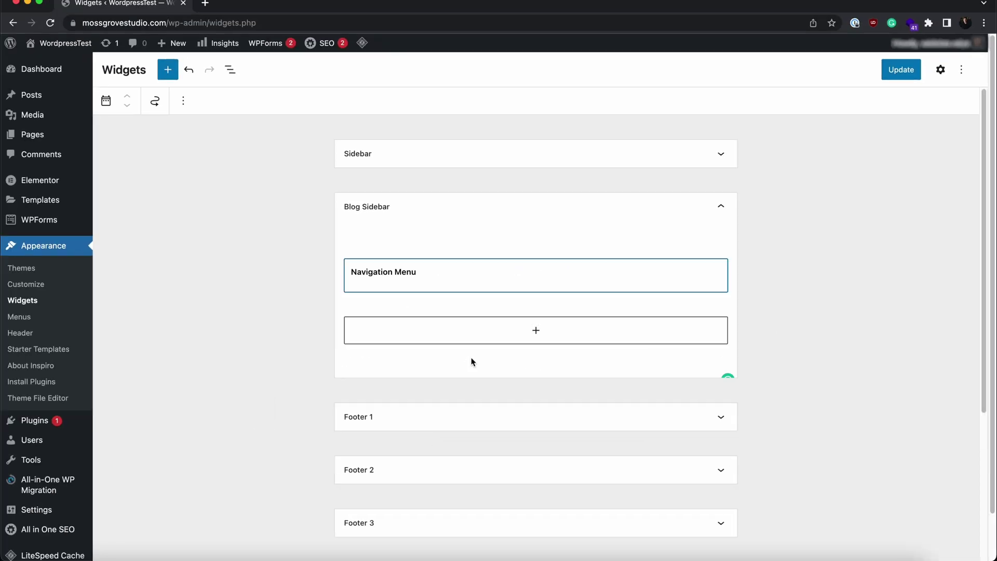
{"action": "left_click", "coordinate": [557, 360]}
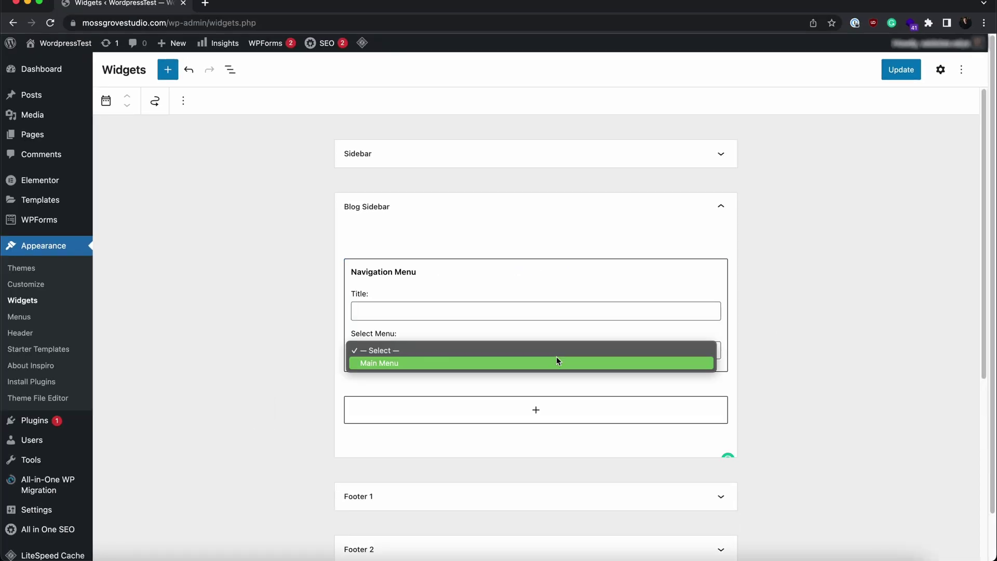
{"action": "left_click", "coordinate": [540, 362]}
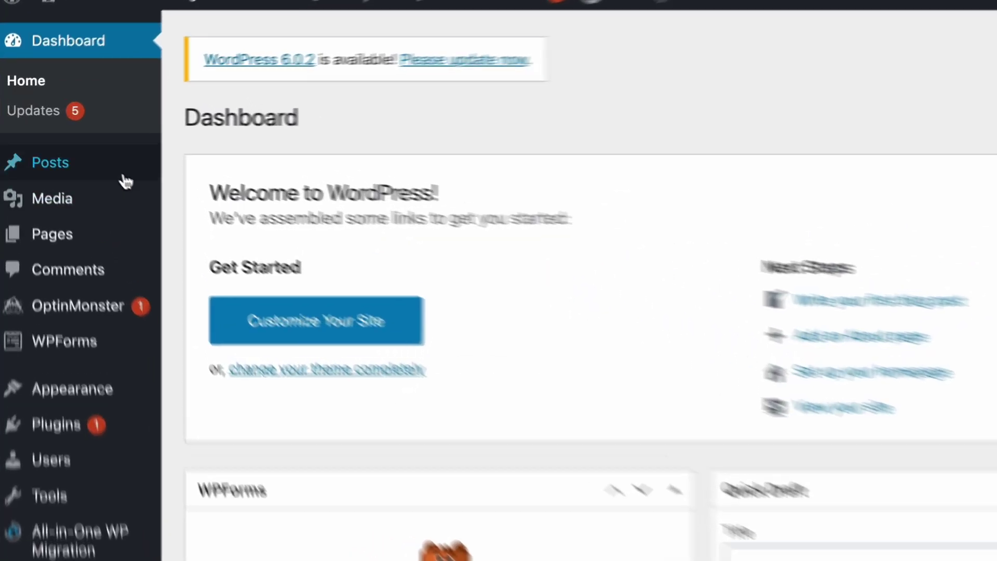
Trash 'This is a Dummy post' from the All Posts list.
{"action": "mouse_move", "coordinate": [72, 144]}
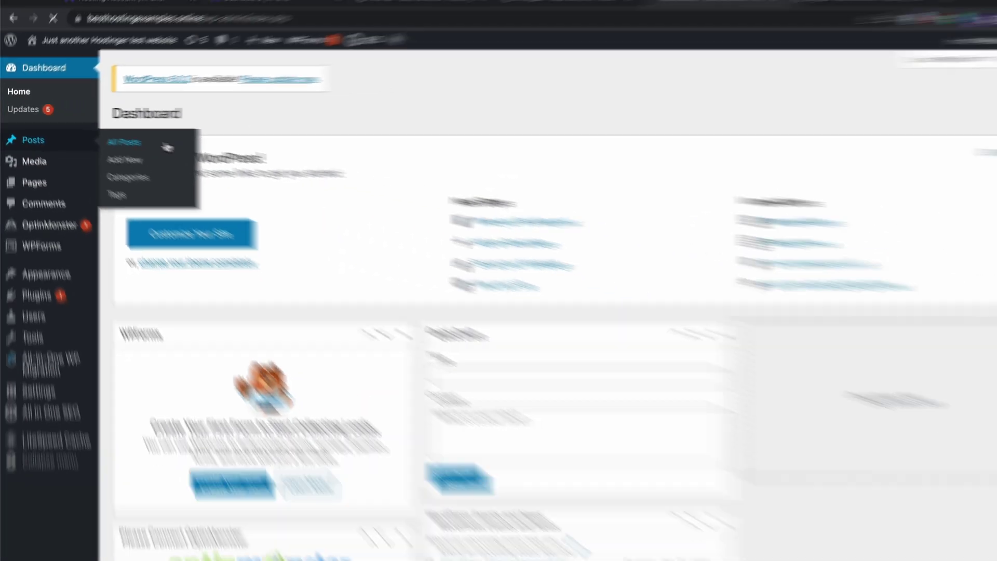
{"action": "left_click", "coordinate": [299, 177]}
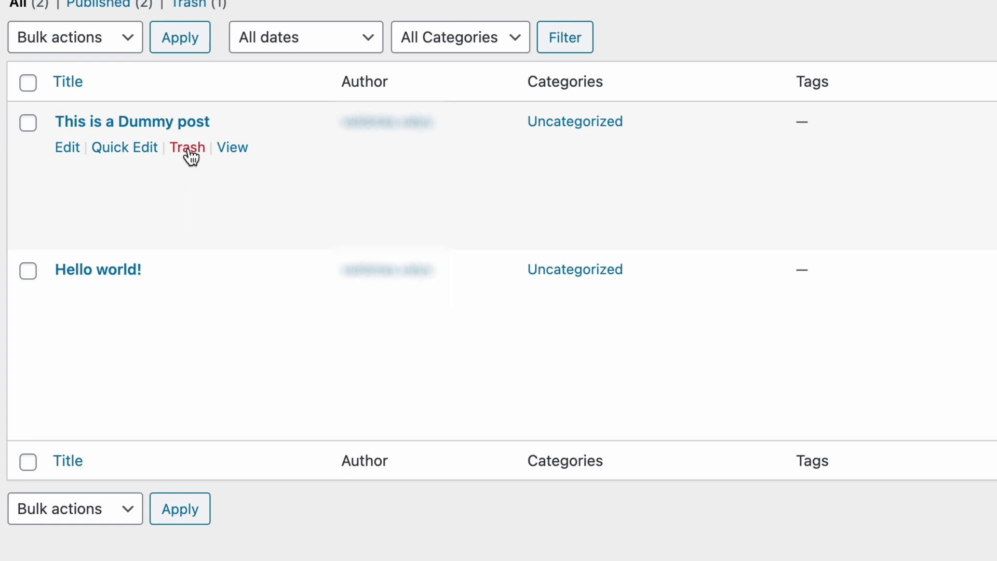
{"action": "left_click", "coordinate": [188, 148]}
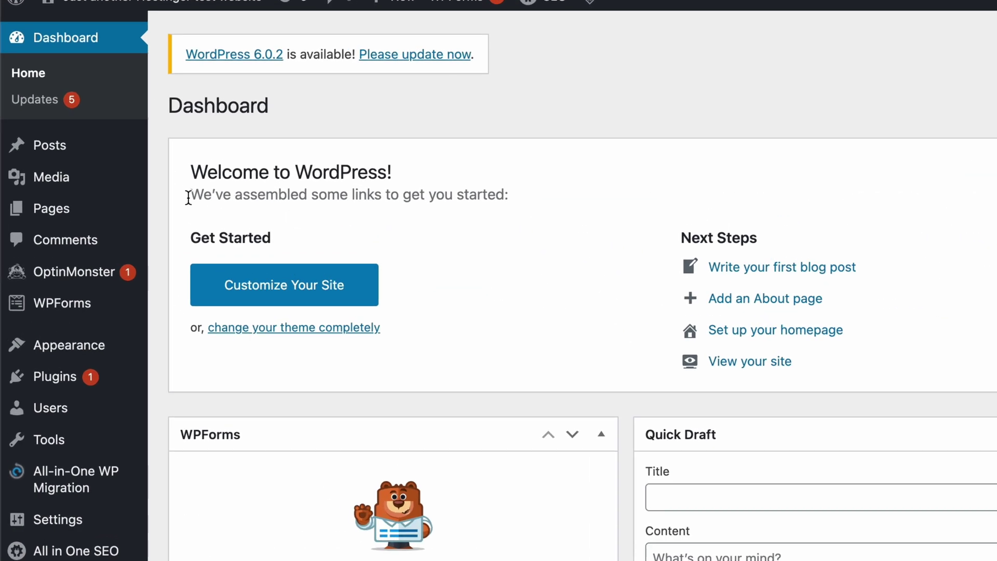
Permanently delete the brown tiled image, then choose Delete permanently for the other three.
{"action": "mouse_move", "coordinate": [63, 162]}
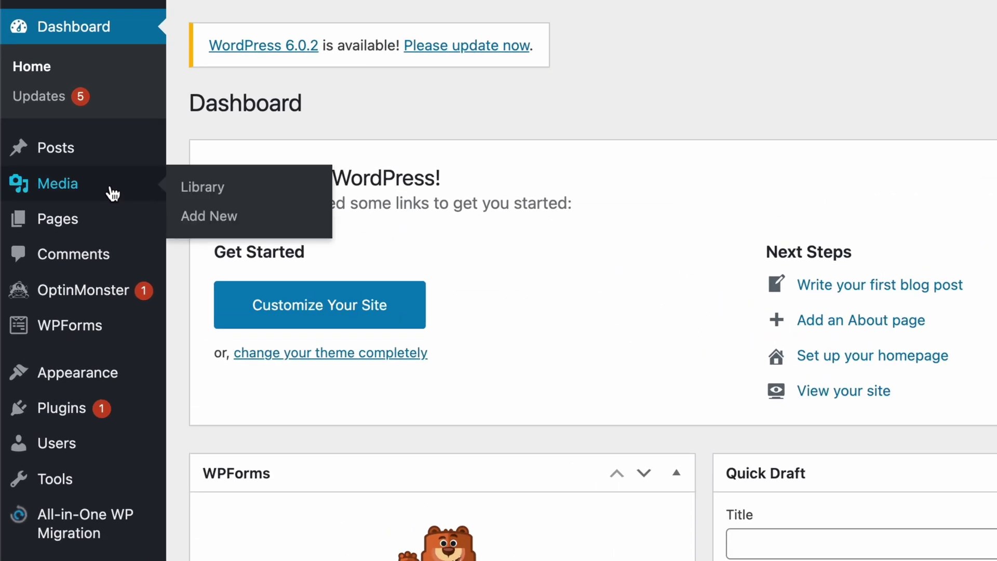
{"action": "left_click", "coordinate": [310, 193]}
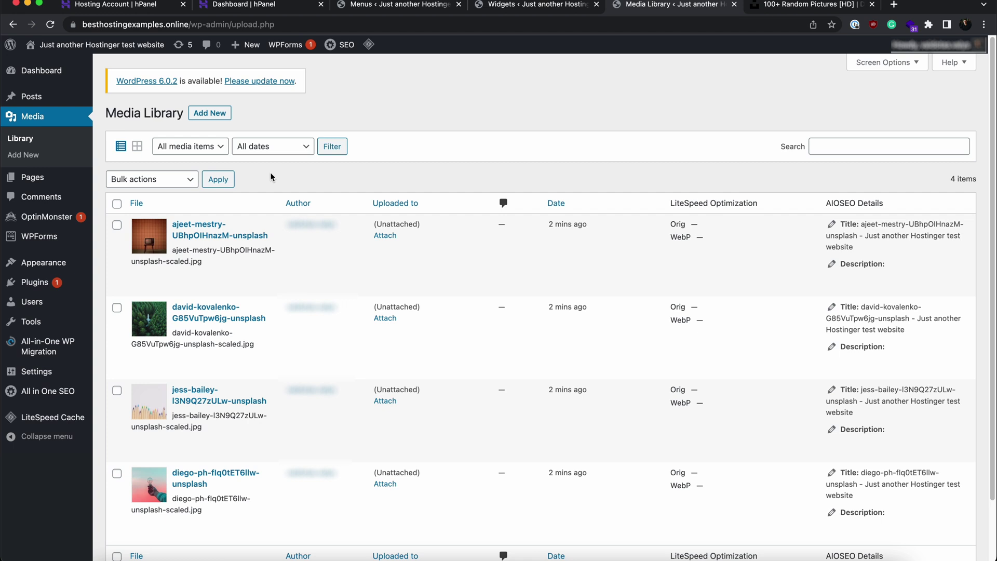
{"action": "left_click", "coordinate": [210, 235]}
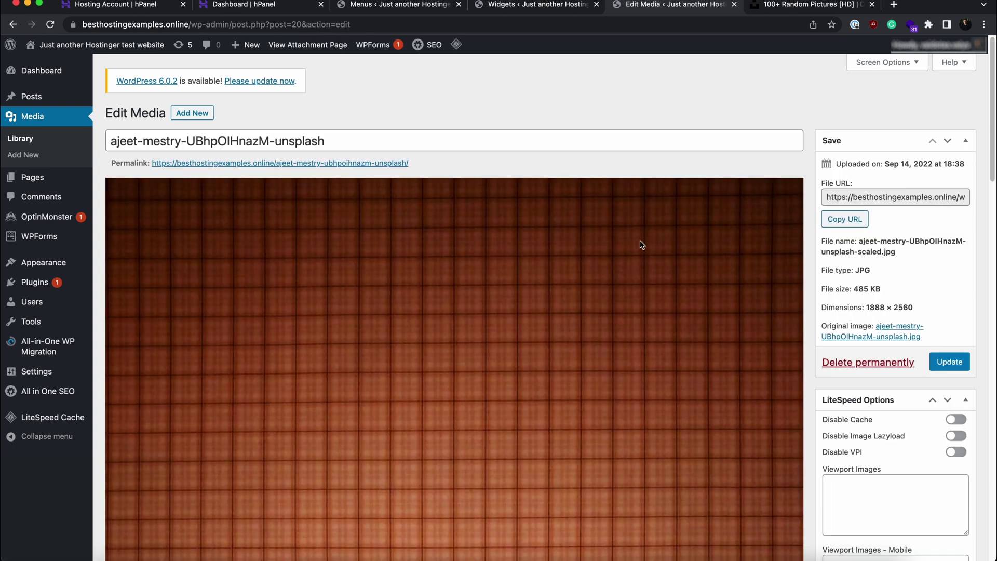
{"action": "scroll", "coordinate": [961, 254], "scroll_direction": "down", "scroll_amount": 3}
{"action": "left_click", "coordinate": [857, 267]}
{"action": "left_click", "coordinate": [604, 127]}
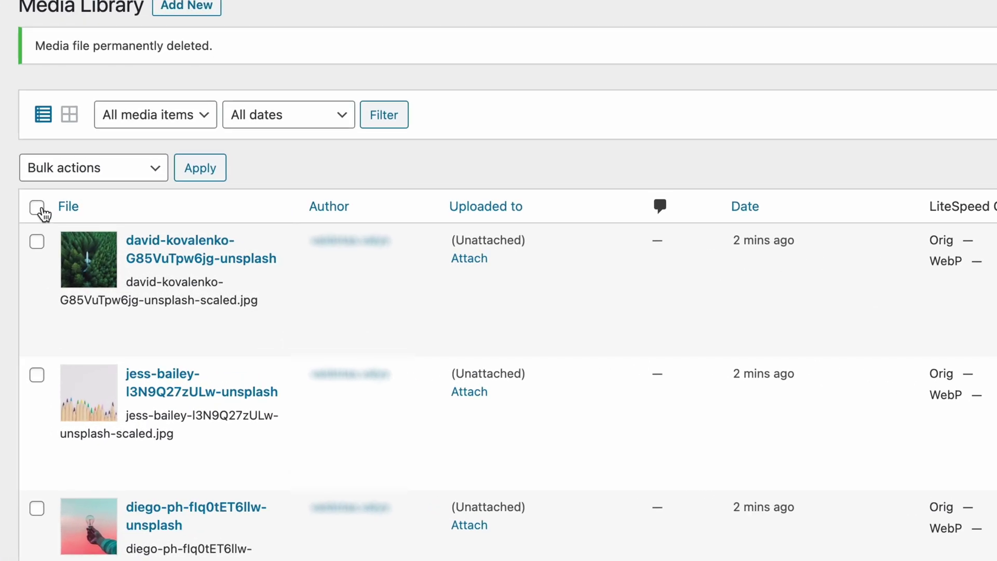
{"action": "left_click", "coordinate": [151, 167]}
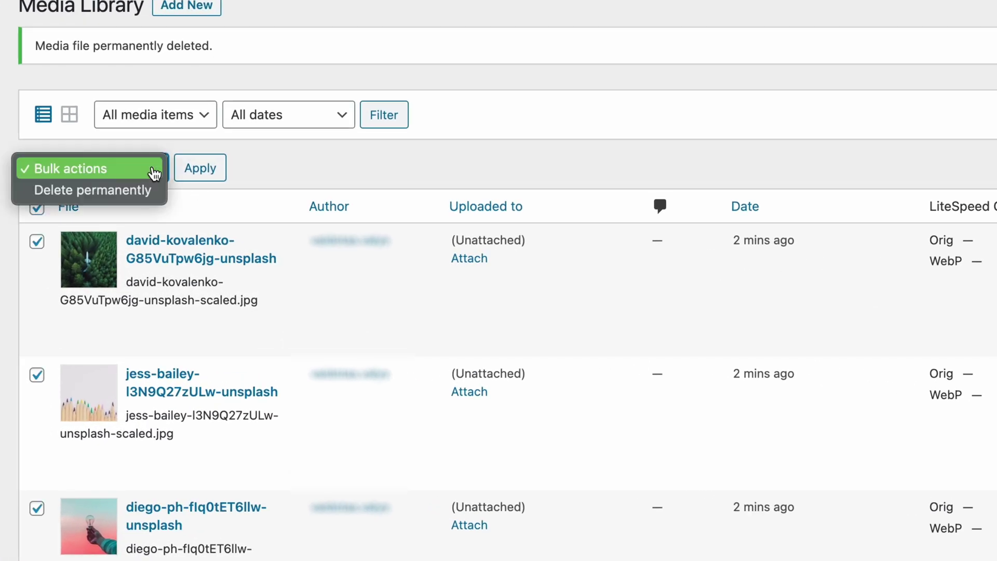